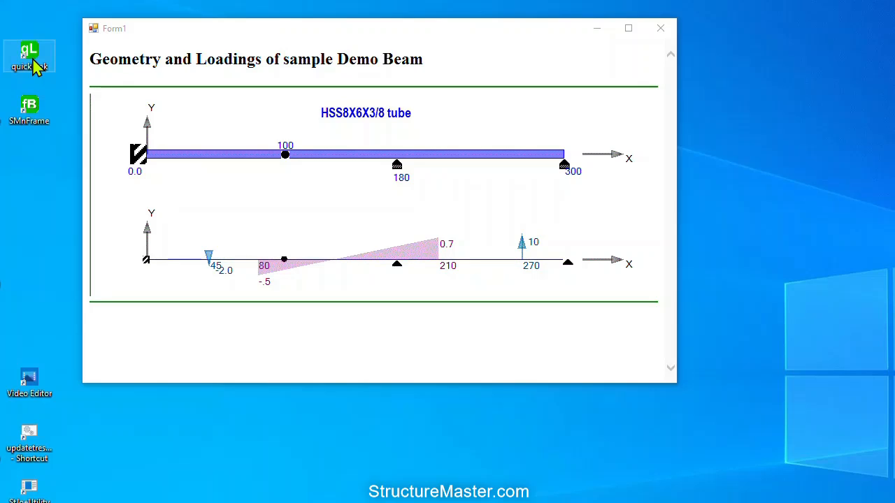
# Launch quicklook, minimize the sample beam reference window, and open the continuous beam calculation
pyautogui.doubleClick(30, 56)
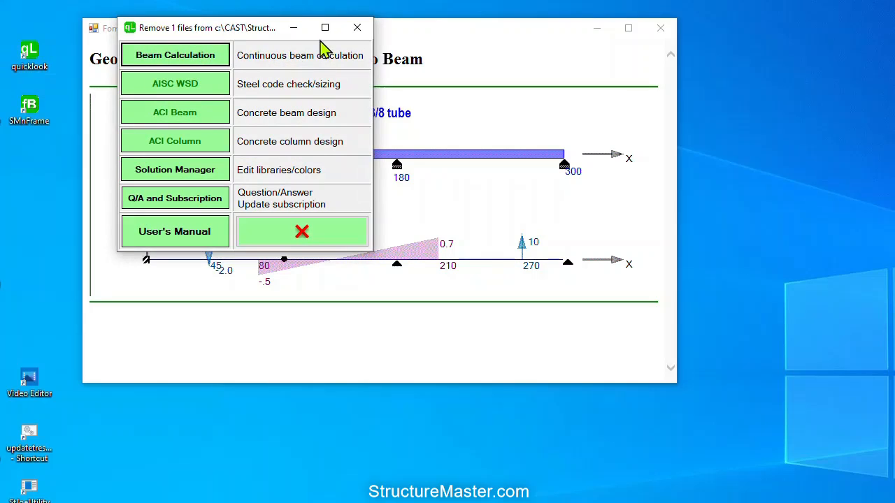
pyautogui.moveTo(265, 33); pyautogui.dragTo(251, 47)
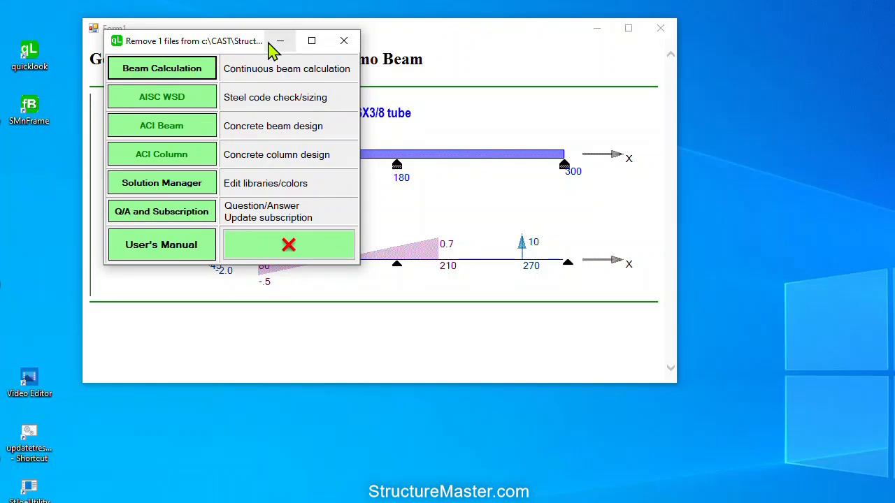
pyautogui.click(442, 59)
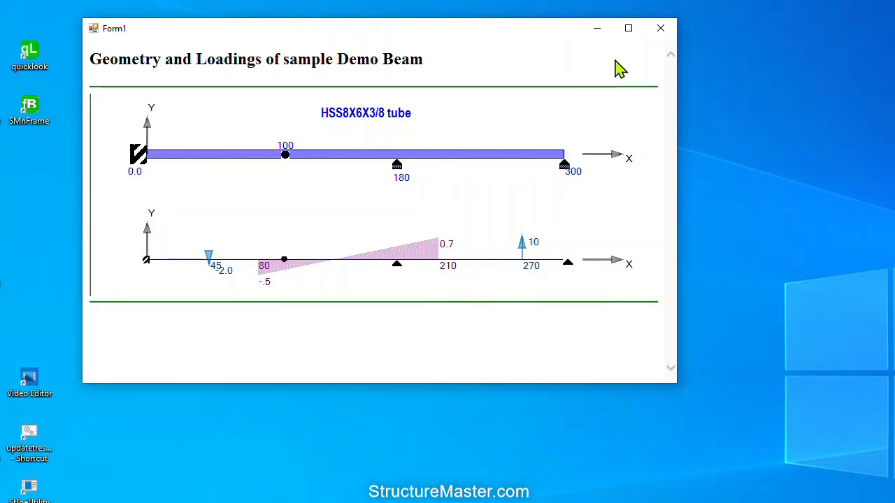
pyautogui.click(597, 28)
pyautogui.click(160, 64)
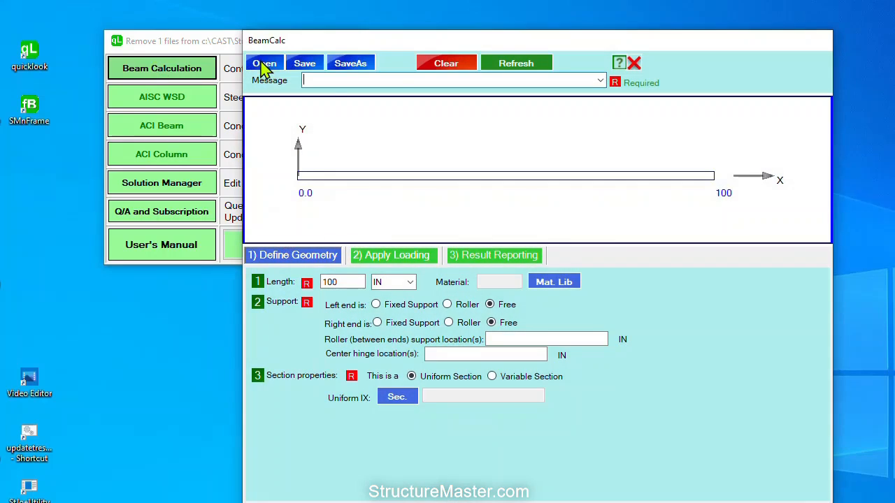
pyautogui.moveTo(379, 43); pyautogui.dragTo(244, 32)
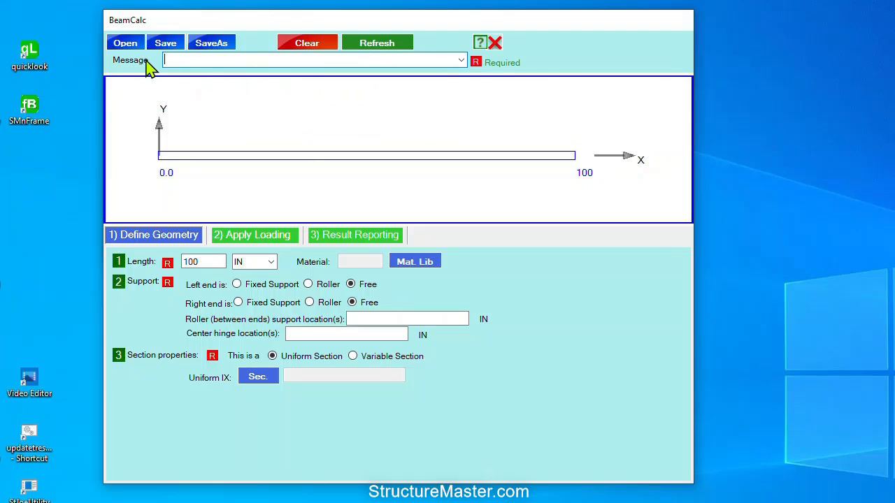
# Set the beam length to 300 IN and assign the A36 material from the material library
pyautogui.click(180, 60)
pyautogui.moveTo(202, 261); pyautogui.dragTo(175, 262)
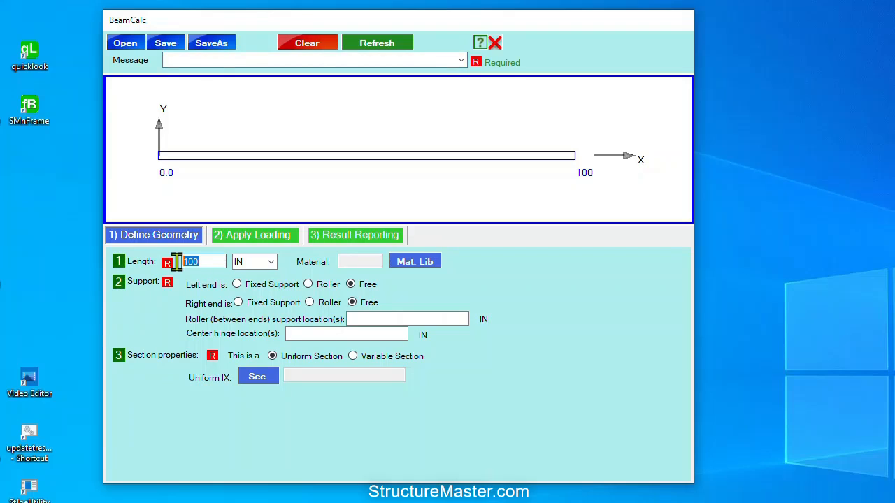
pyautogui.write('3')
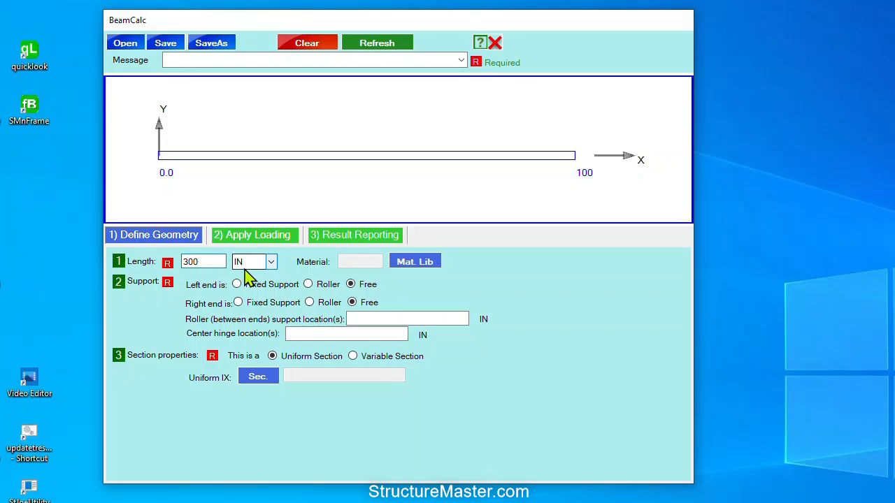
pyautogui.click(405, 265)
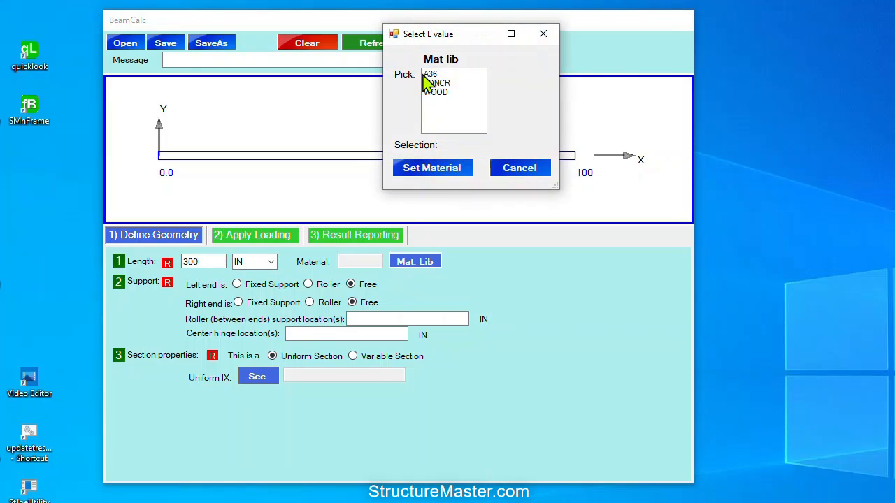
pyautogui.click(428, 74)
pyautogui.click(433, 168)
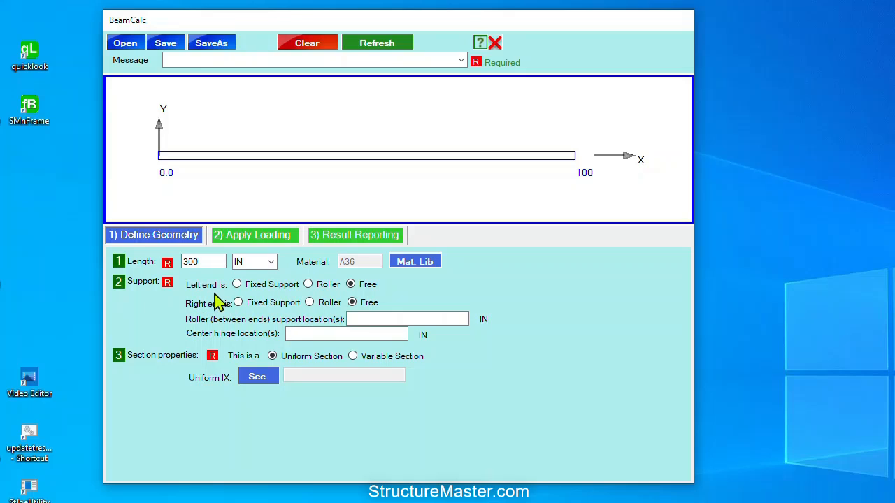
# Define a fixed left end, a roller right end, an intermediate roller at 180 IN and a center hinge at 100 IN
pyautogui.click(237, 284)
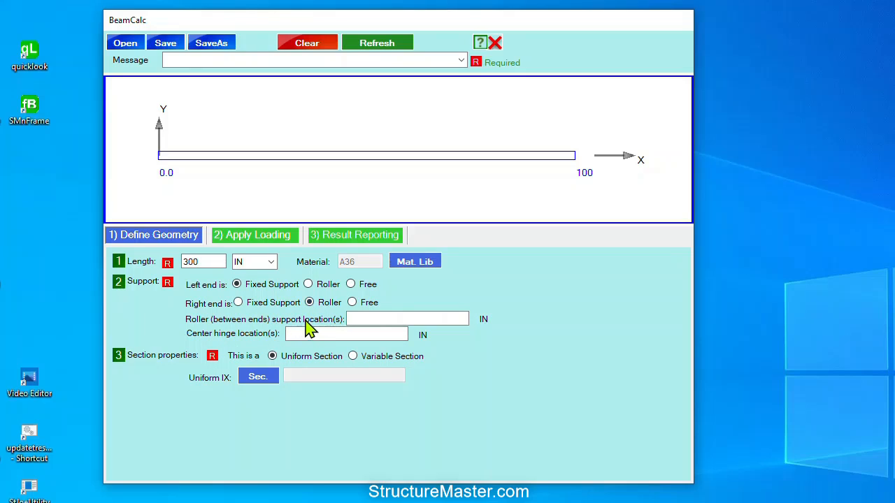
pyautogui.click(357, 320)
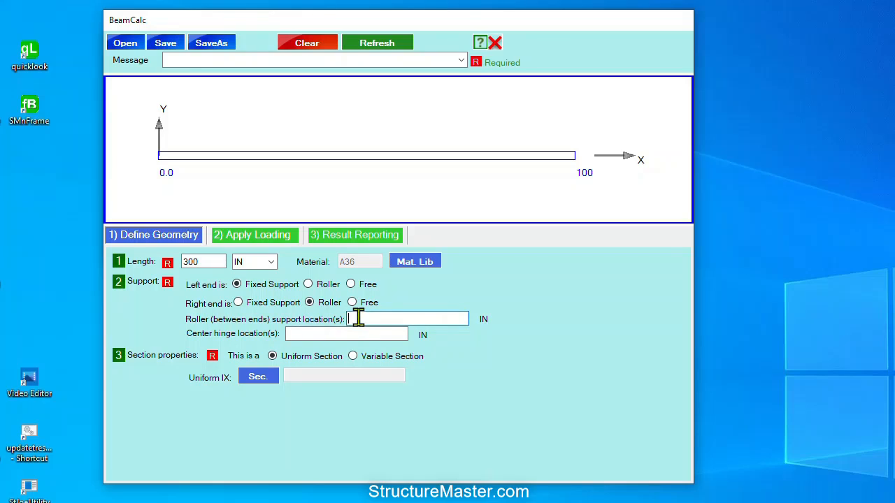
pyautogui.write('180')
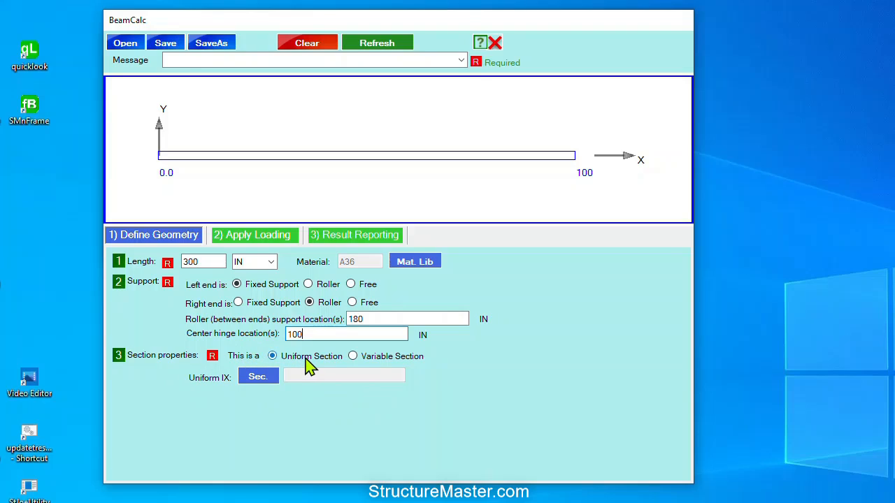
# Assign the AISC library section HSS8X6X3/8 as the beam's uniform IX value
pyautogui.click(257, 378)
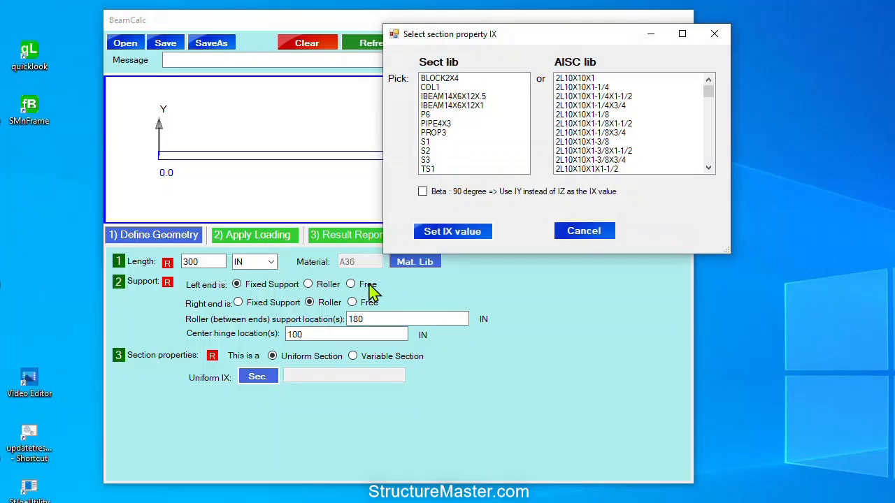
pyautogui.click(636, 106)
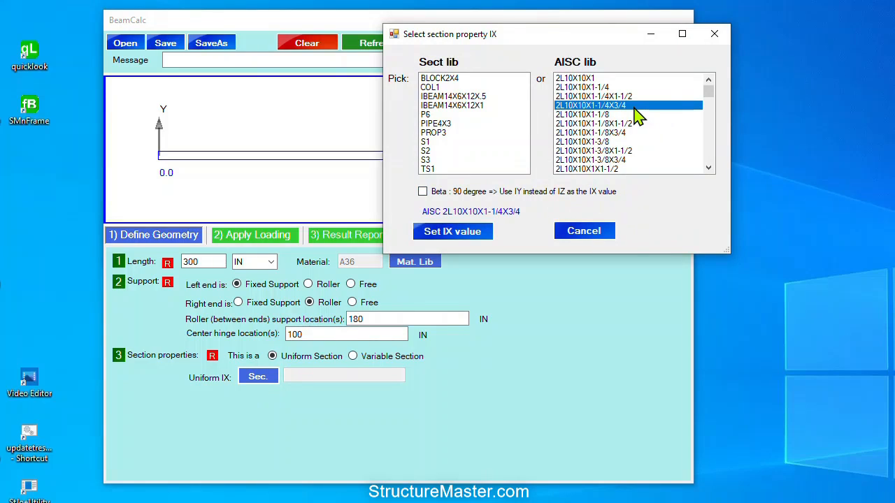
pyautogui.press('h')
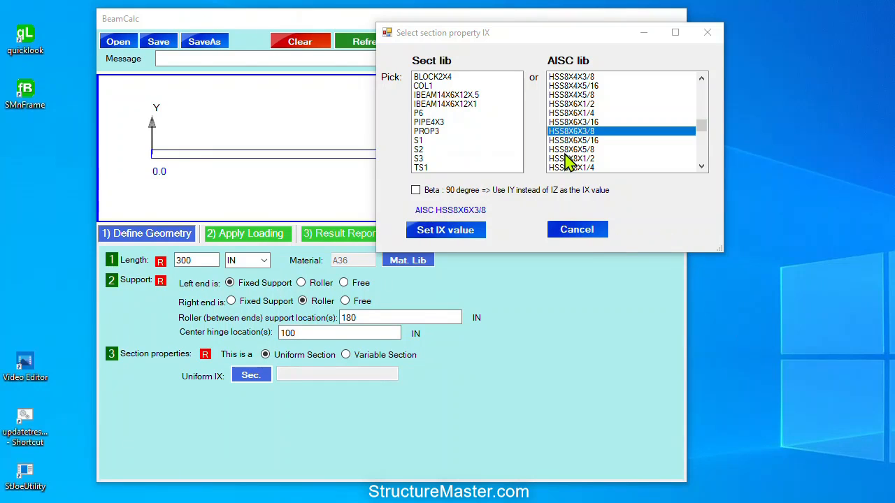
pyautogui.click(442, 232)
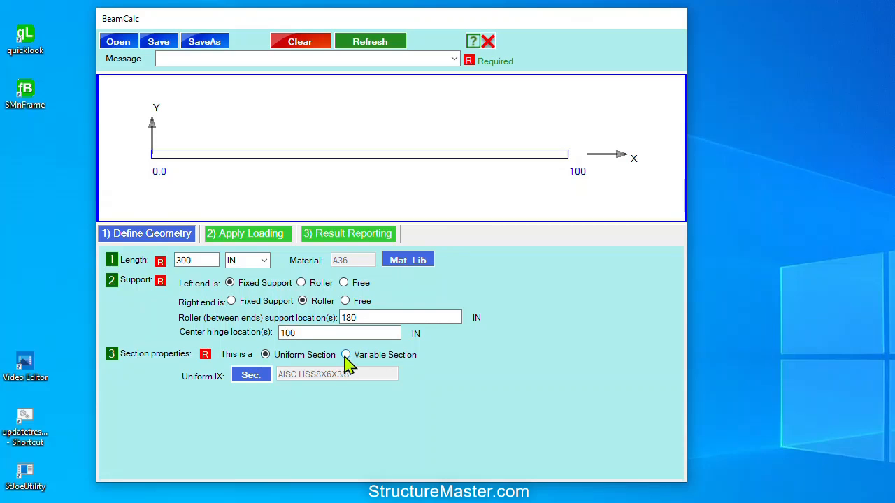
# Switch the section type to Variable Section and return it to Uniform Section
pyautogui.click(345, 356)
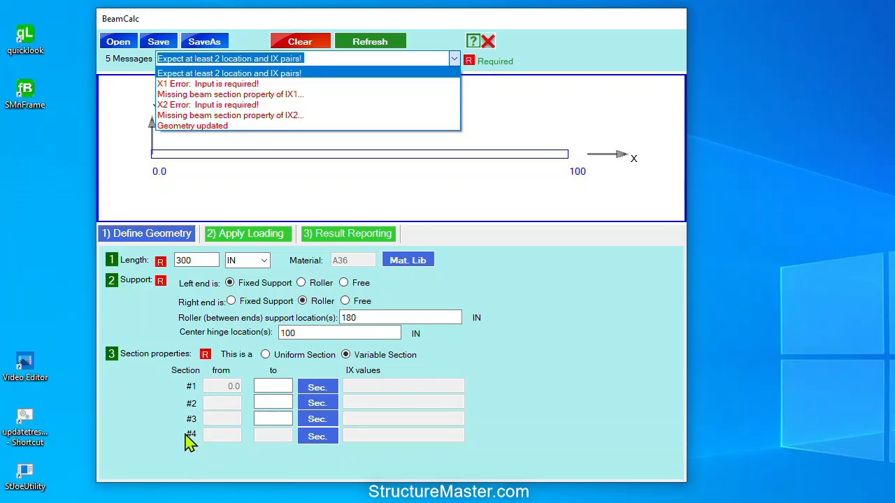
pyautogui.click(264, 357)
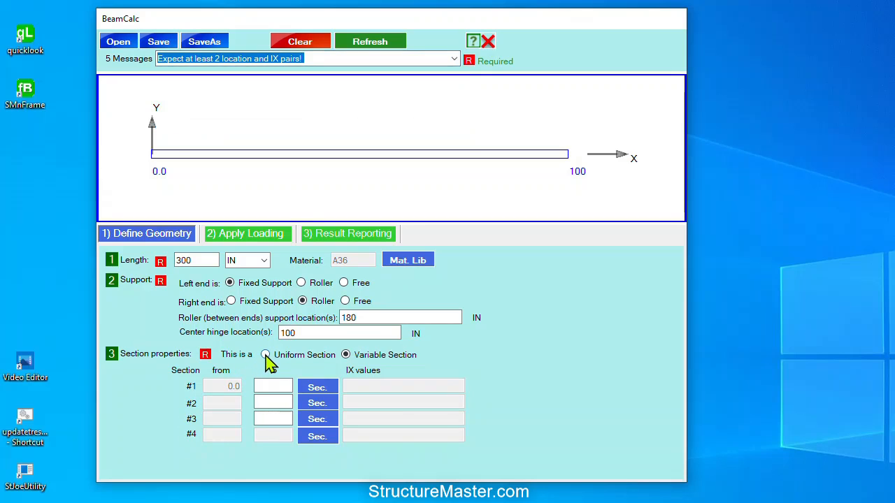
pyautogui.click(264, 357)
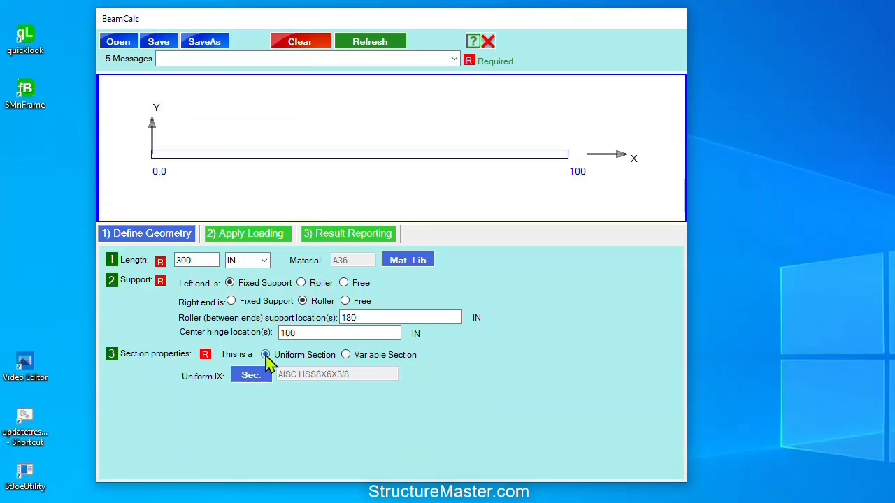
# Refresh the beam geometry drawing and go to the loading definition, keeping KIP as force unit and IN and KIP as report units
pyautogui.click(369, 45)
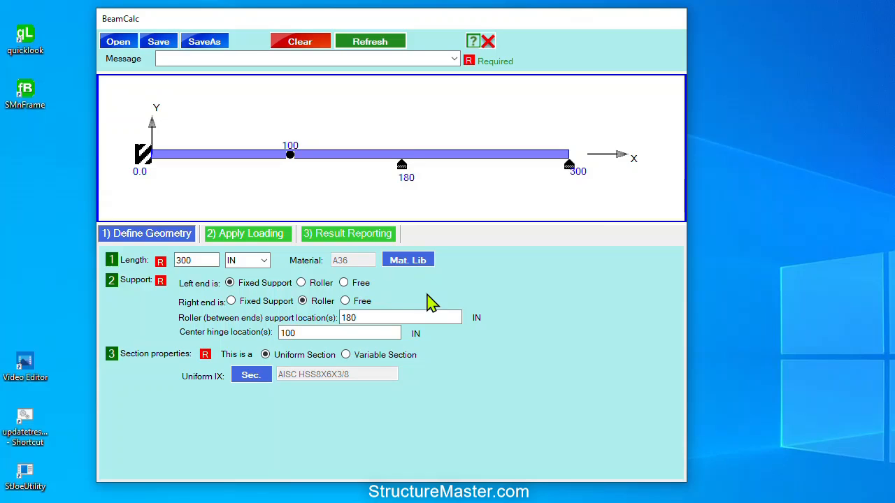
pyautogui.click(265, 240)
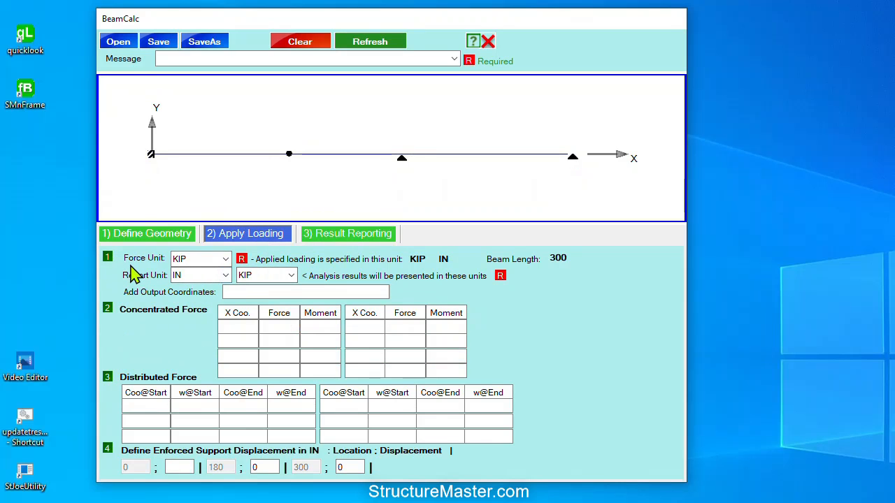
pyautogui.click(179, 259)
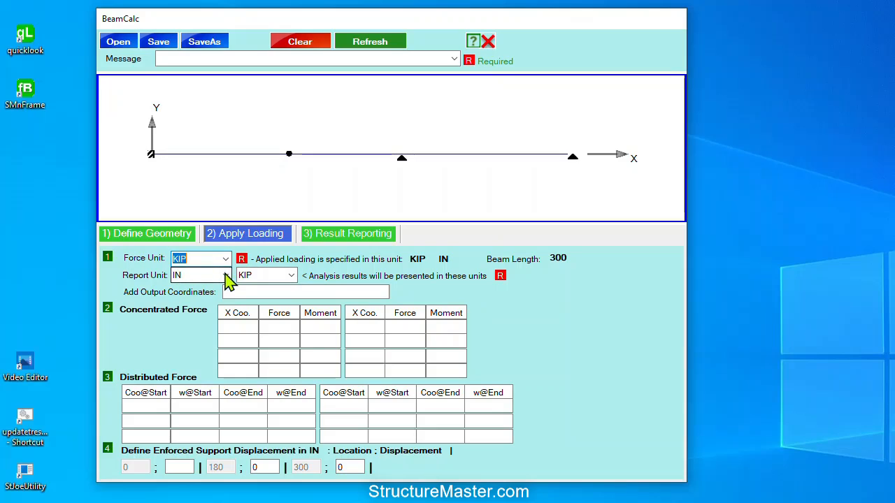
pyautogui.click(175, 275)
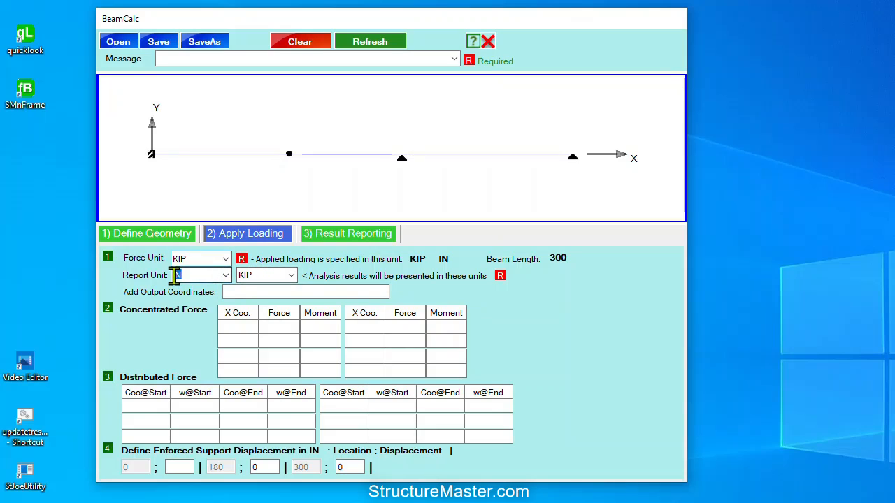
pyautogui.click(244, 276)
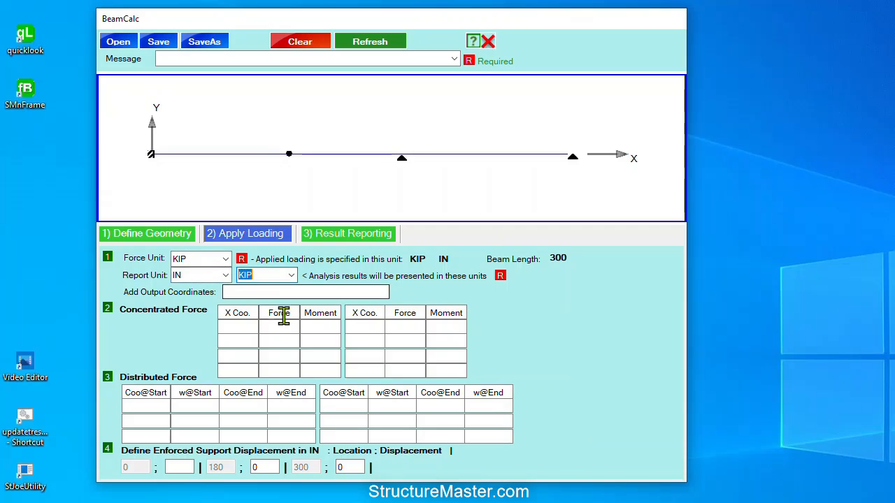
# Add concentrated forces of -2 KIP at X coordinate 45 and 10 KIP at X coordinate 270
pyautogui.click(249, 326)
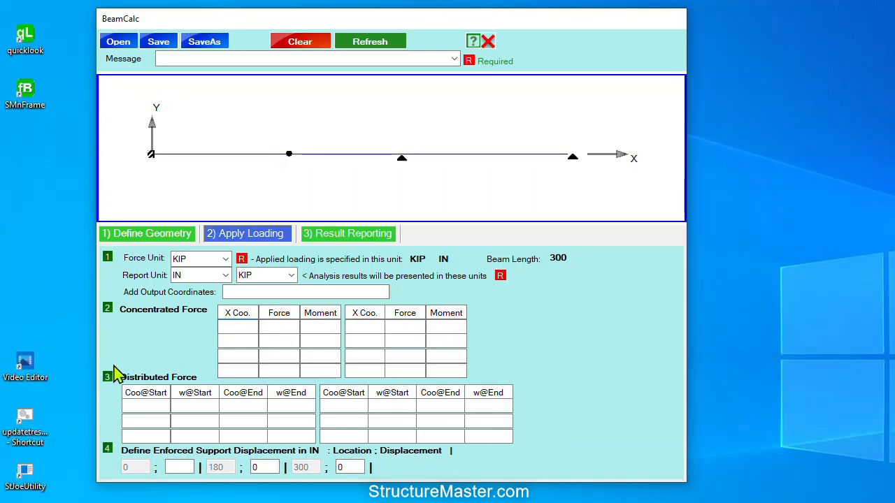
pyautogui.write('45')
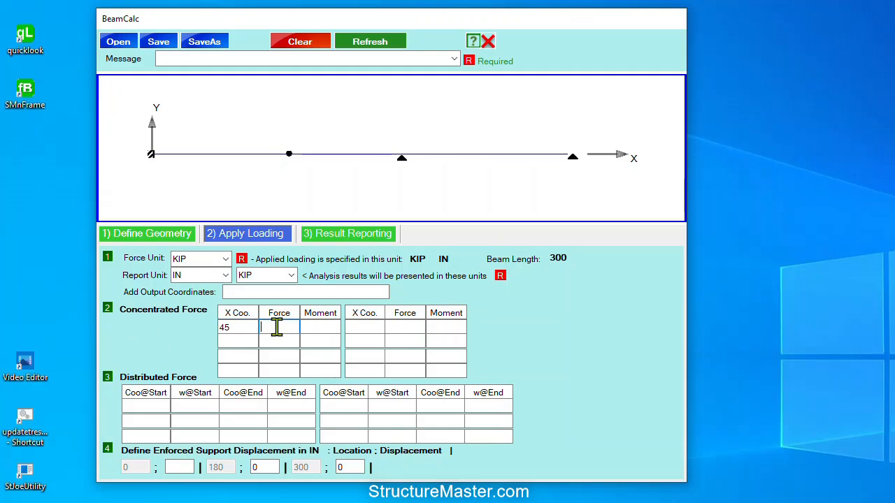
pyautogui.write('-2')
pyautogui.click(349, 326)
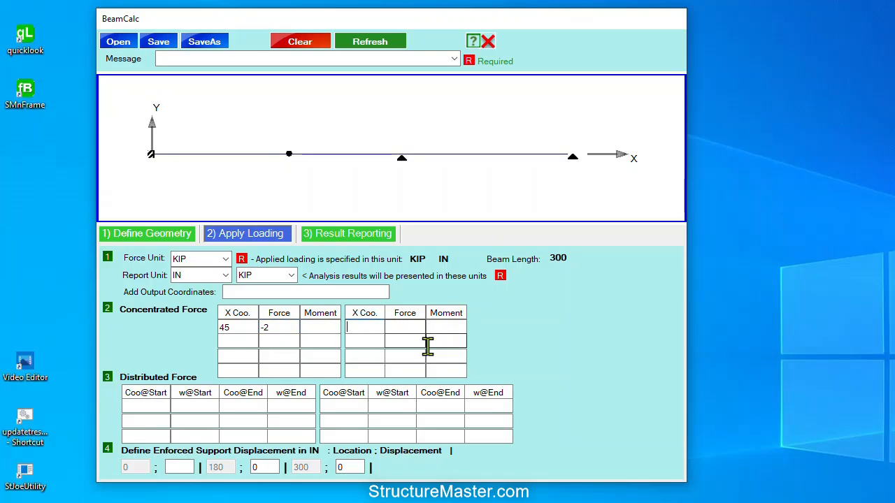
pyautogui.write('270')
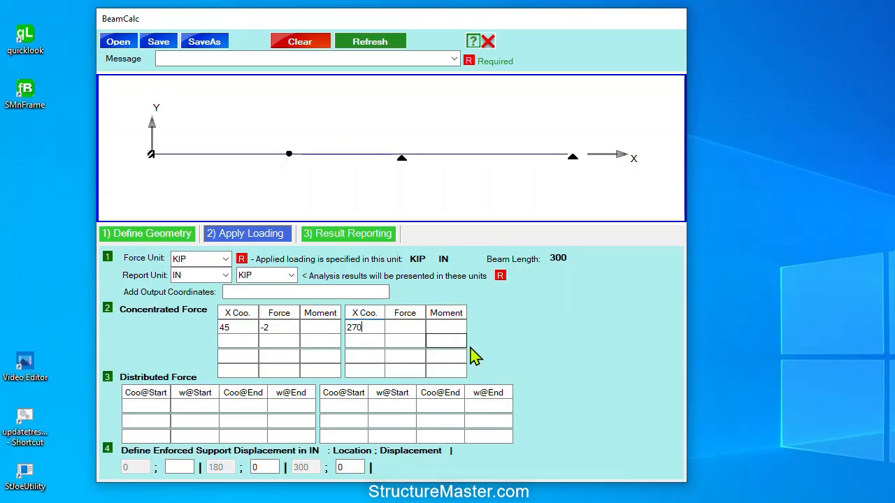
pyautogui.click(405, 325)
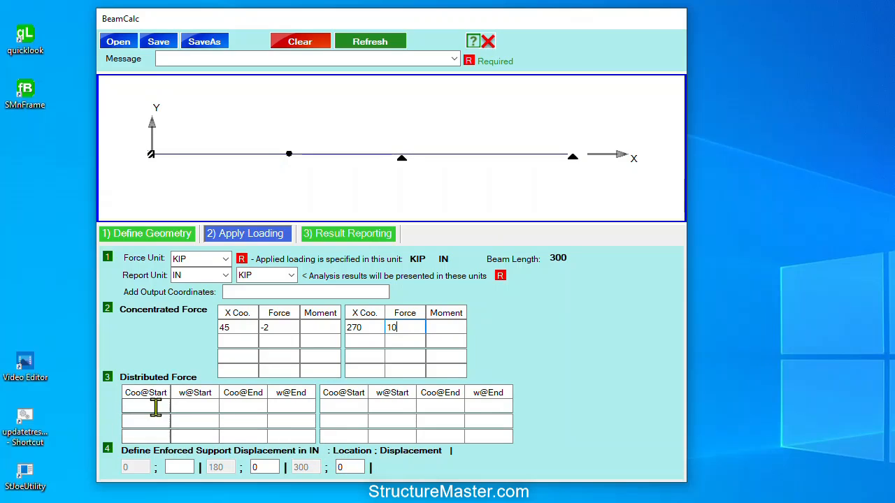
# Add a distributed force from -.5 at coordinate 80 to 0.7 at coordinate 210, and refresh the loading diagram
pyautogui.write('80')
pyautogui.click(180, 408)
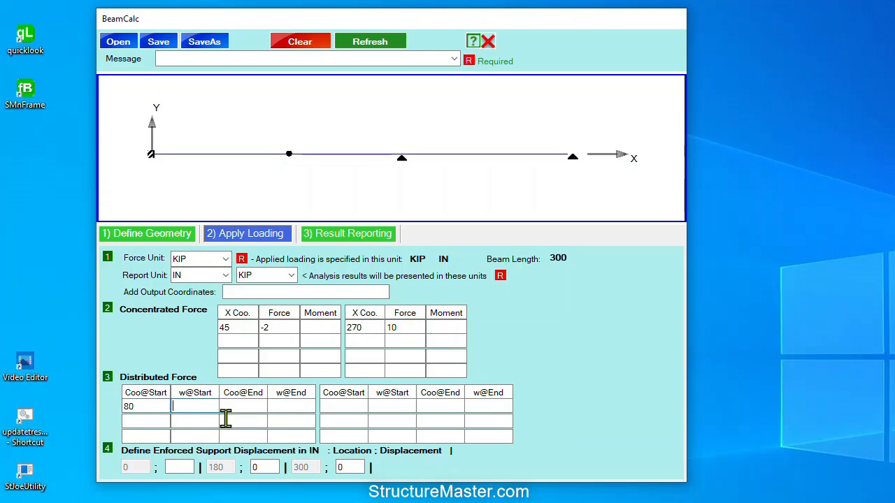
pyautogui.write('-')
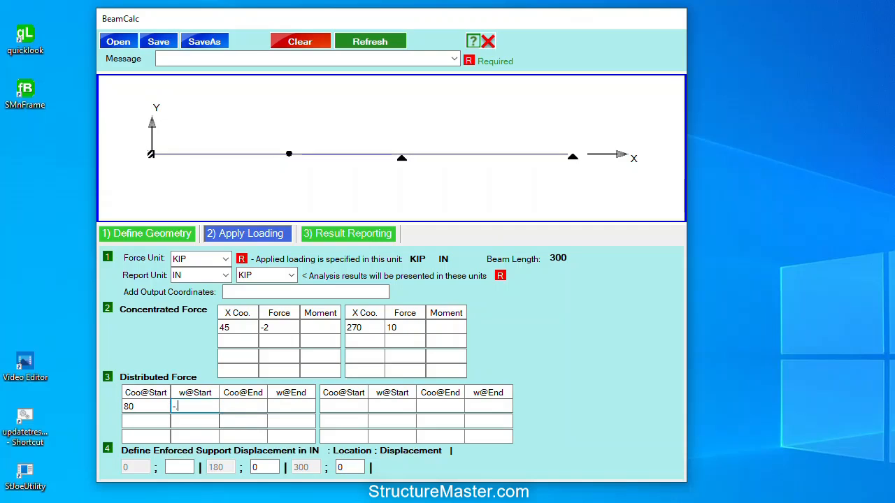
pyautogui.write('.5')
pyautogui.click(241, 405)
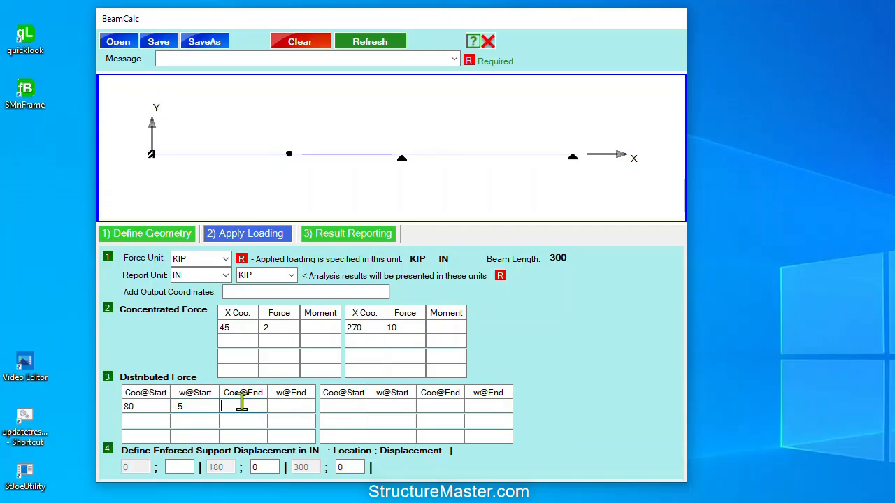
pyautogui.write('210')
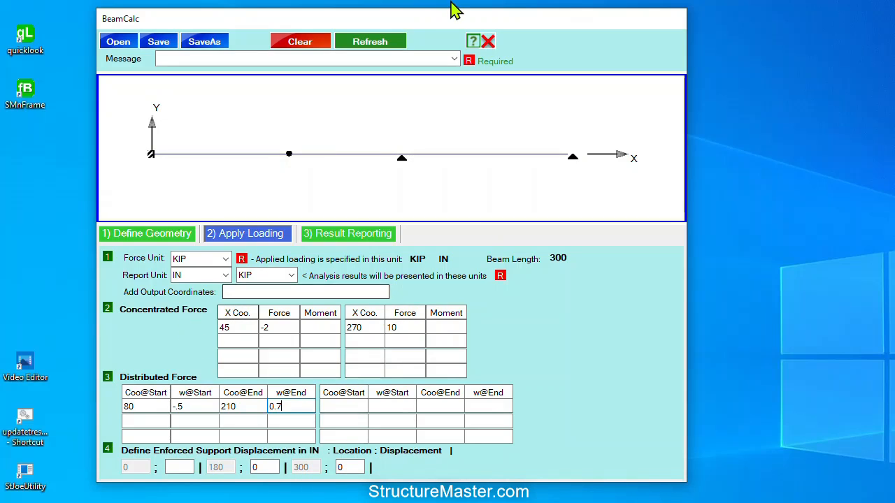
pyautogui.click(382, 46)
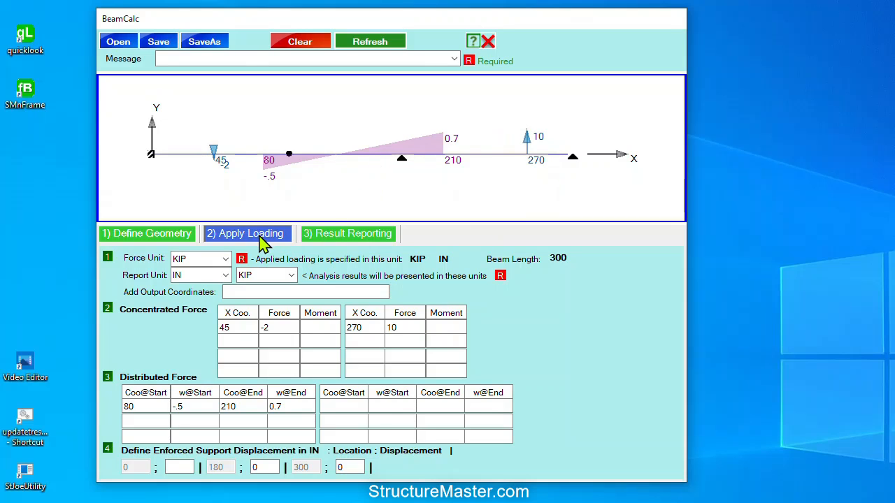
# Go to result reporting and view the selected beam diagrams, examining geometry, loading and the deflection, shear and moment curves
pyautogui.click(338, 239)
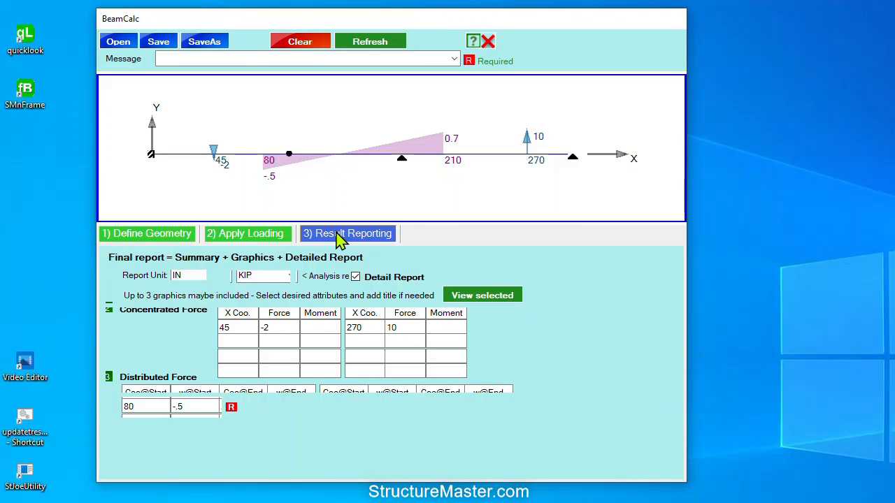
pyautogui.moveTo(608, 39); pyautogui.dragTo(218, 55)
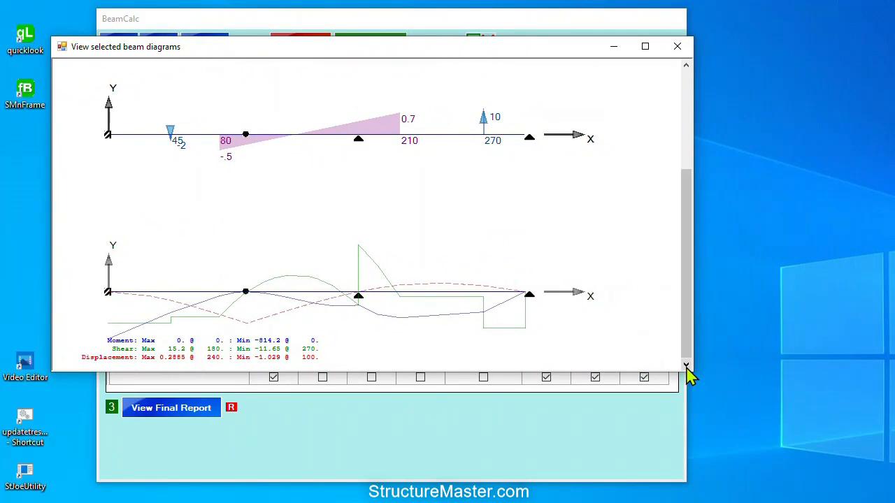
pyautogui.moveTo(687, 373); pyautogui.dragTo(696, 477)
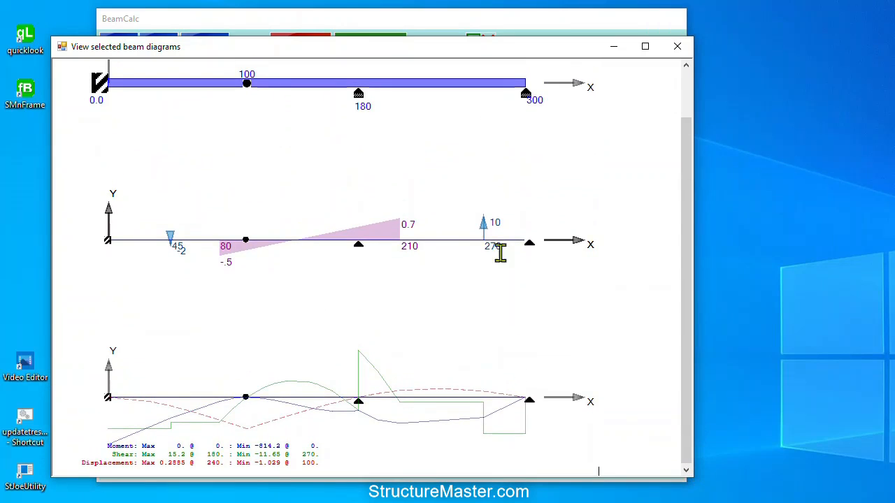
pyautogui.click(689, 112)
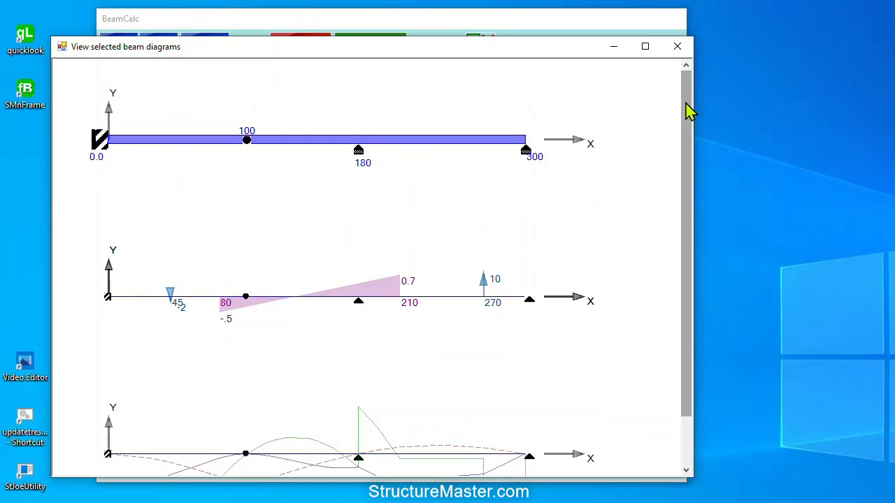
pyautogui.click(688, 456)
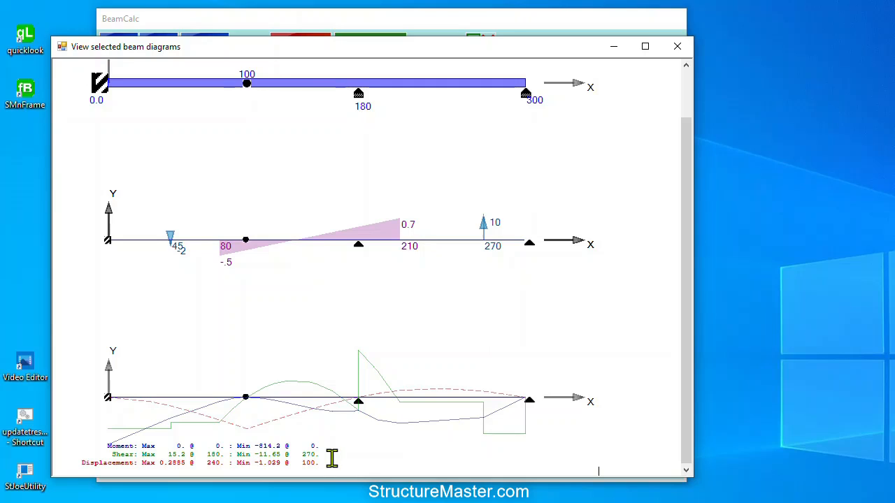
pyautogui.click(676, 47)
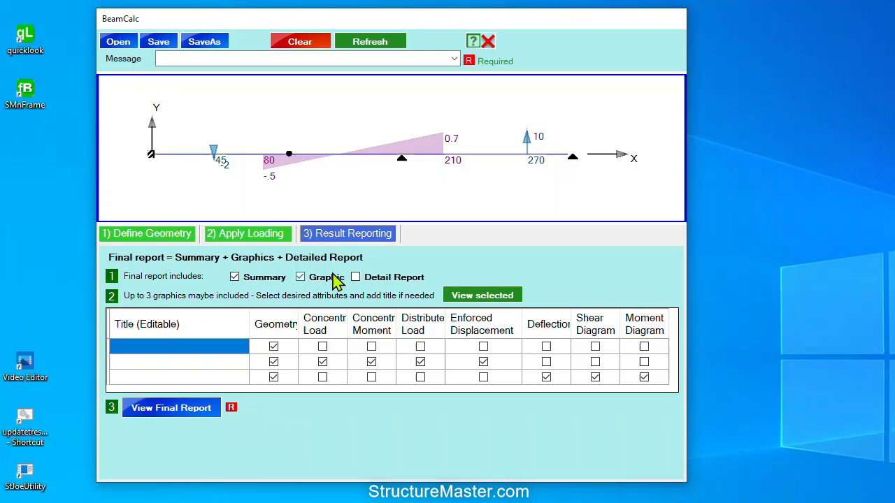
# View the final report with Summary and Graphic included, look through its text and diagrams, and close it
pyautogui.click(190, 412)
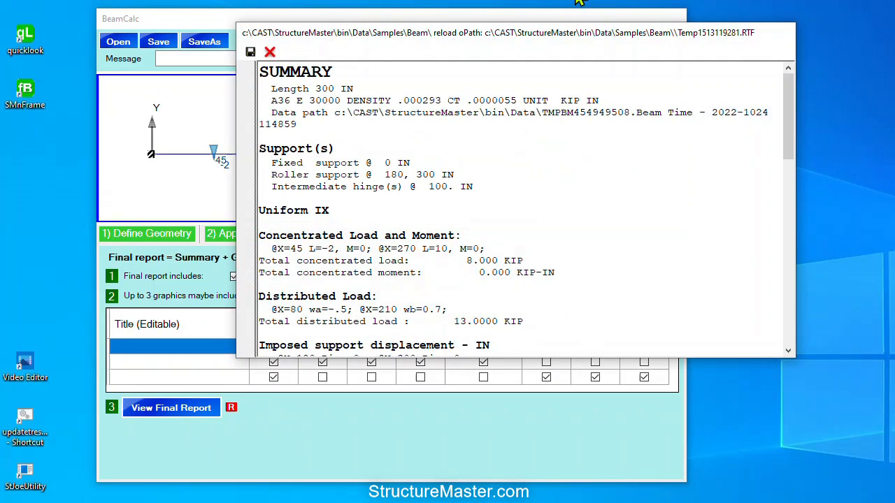
pyautogui.moveTo(513, 30); pyautogui.dragTo(493, 25)
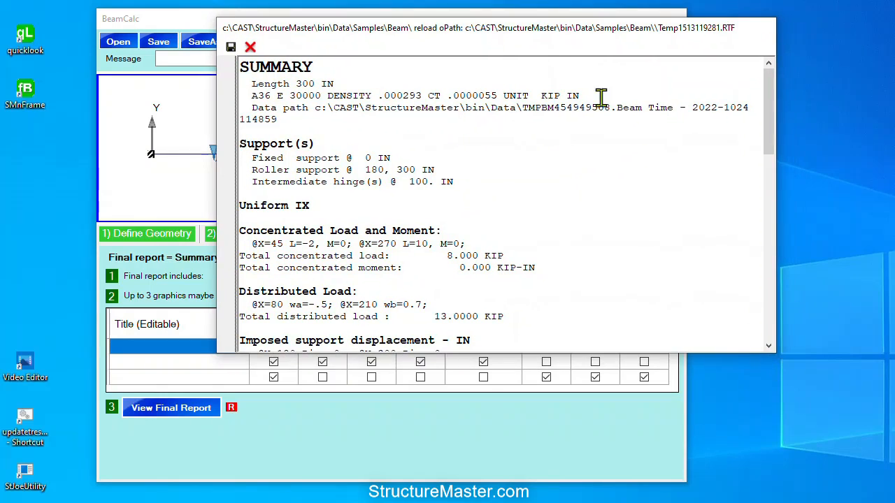
pyautogui.click(767, 262)
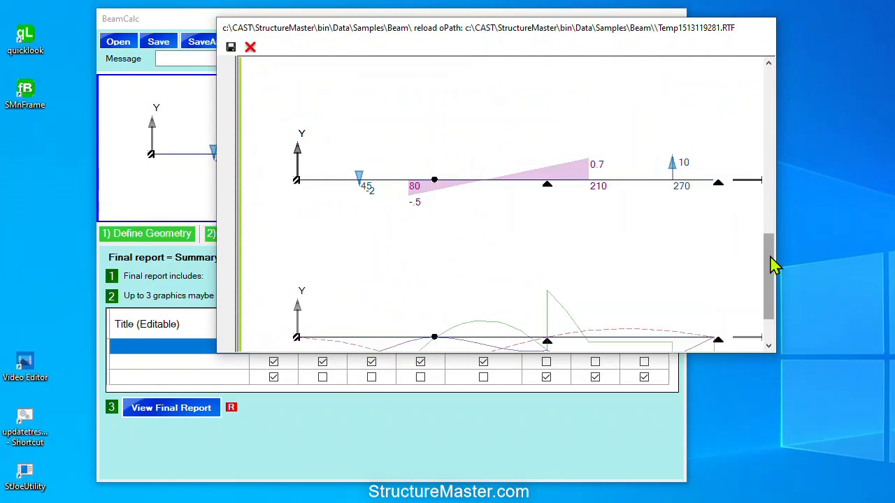
pyautogui.moveTo(772, 264); pyautogui.dragTo(799, 76)
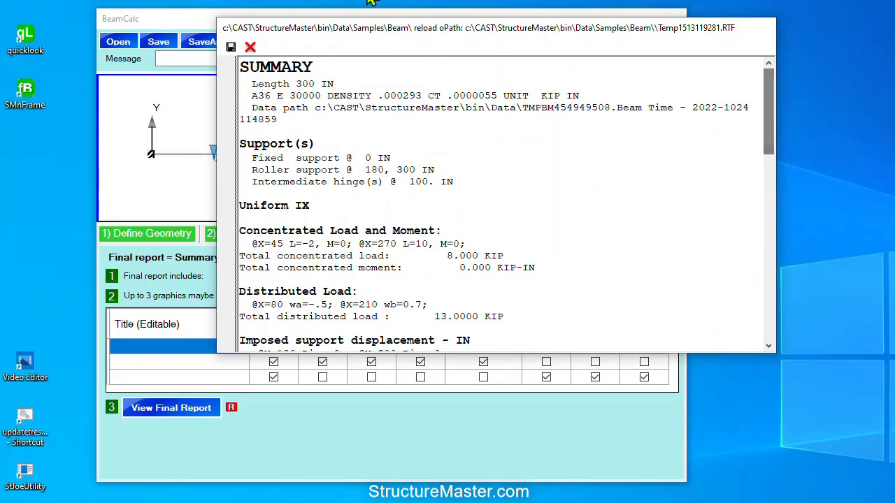
pyautogui.click(250, 48)
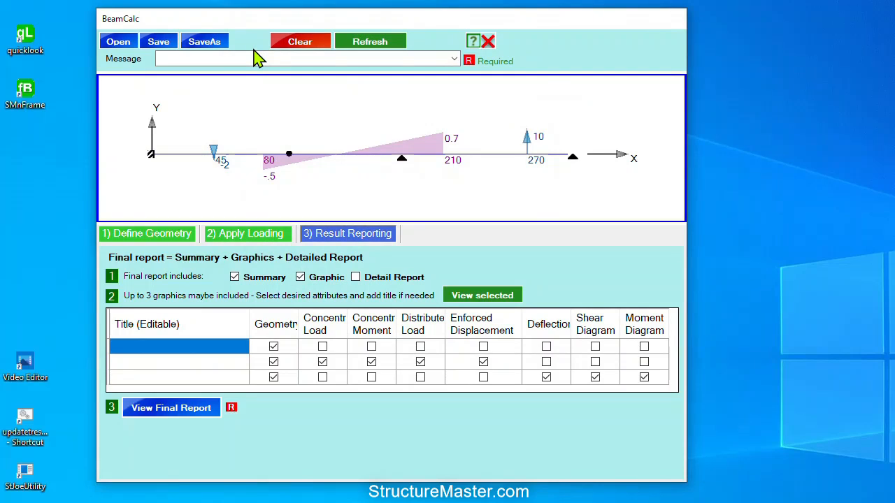
# Include the Detail Report in the final report, review the full report, and close it
pyautogui.click(356, 279)
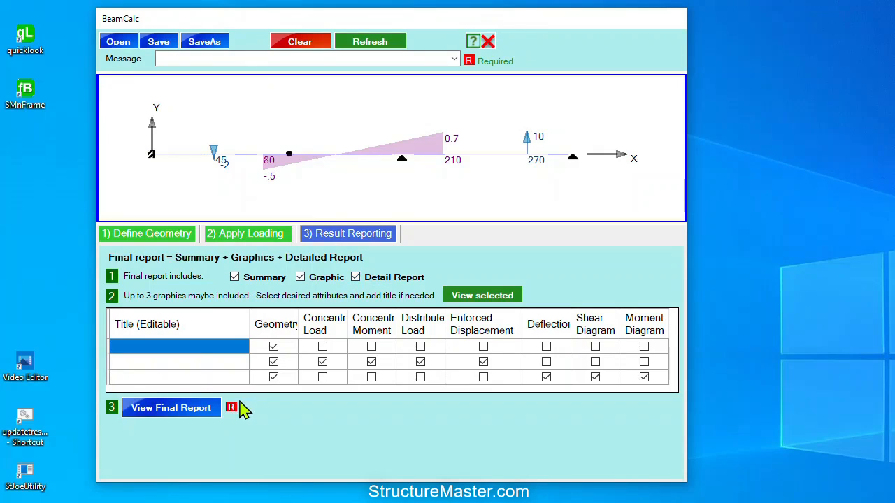
pyautogui.click(162, 413)
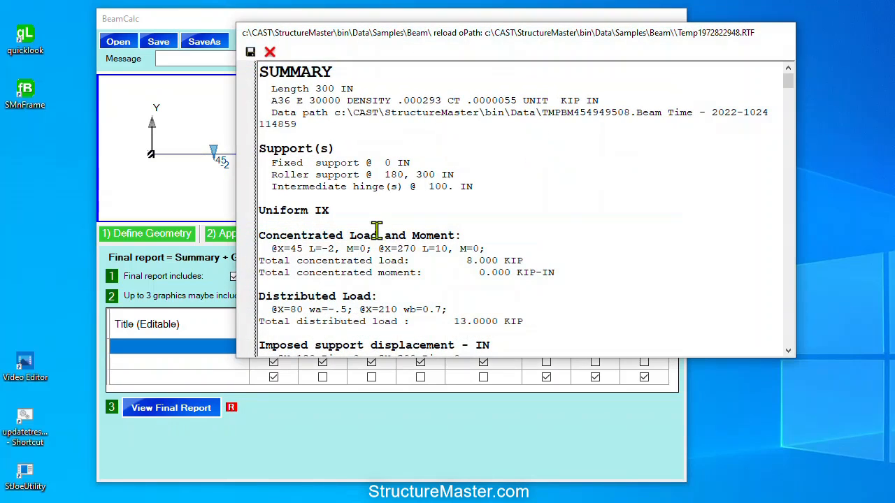
pyautogui.moveTo(495, 36); pyautogui.dragTo(390, 26)
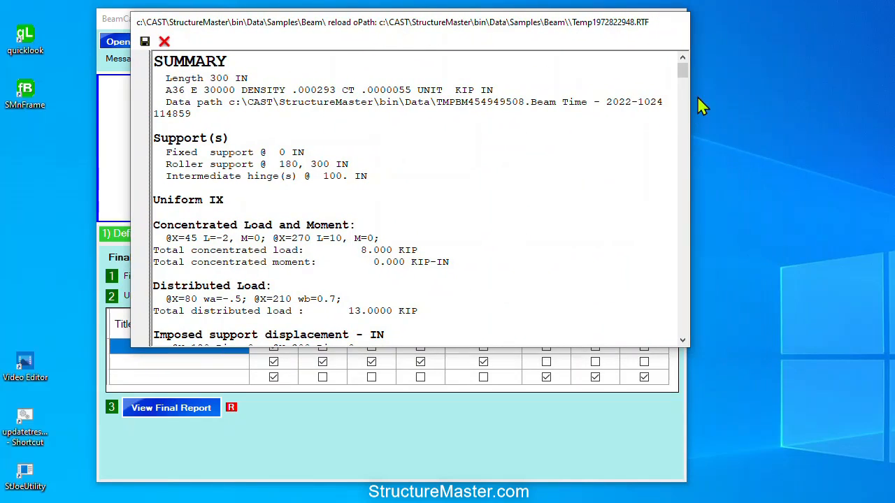
pyautogui.moveTo(684, 70); pyautogui.dragTo(694, 175)
pyautogui.scroll(2, 698, 80)
pyautogui.click(163, 42)
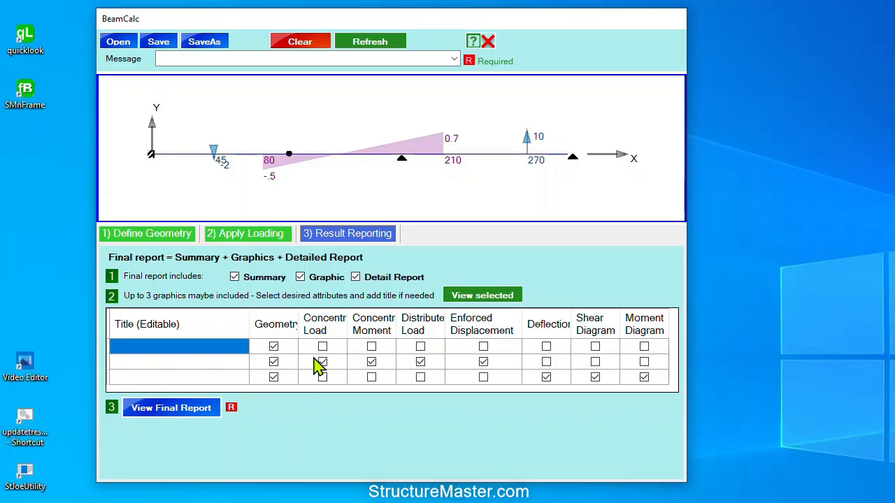
# Exclude Geometry from the first report graphic and check the remaining selected beam diagrams
pyautogui.click(274, 348)
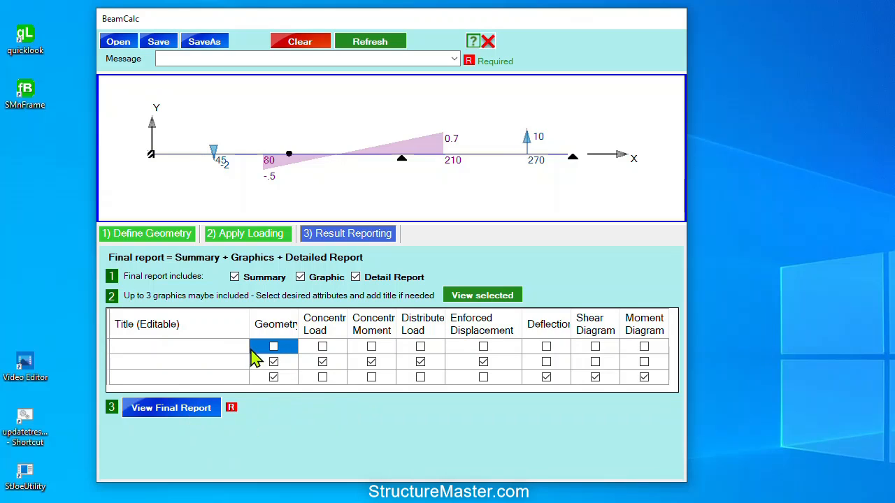
pyautogui.click(462, 293)
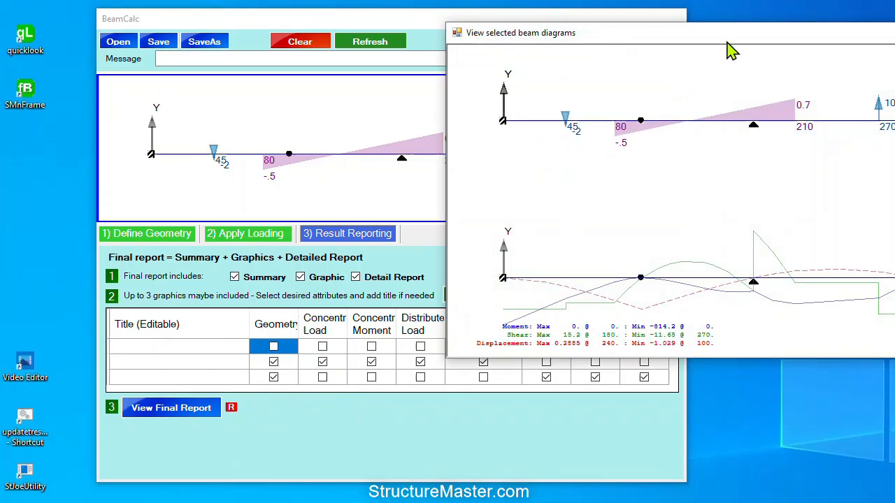
pyautogui.moveTo(727, 37); pyautogui.dragTo(461, 38)
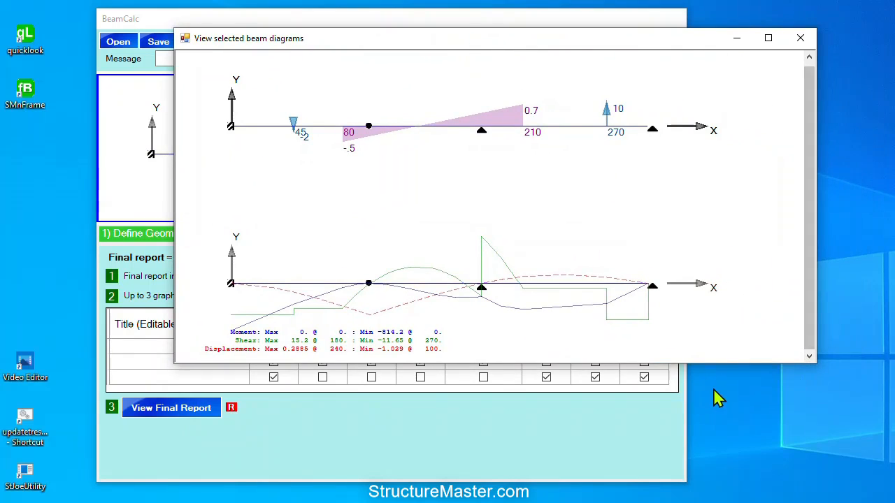
pyautogui.moveTo(723, 367); pyautogui.dragTo(725, 394)
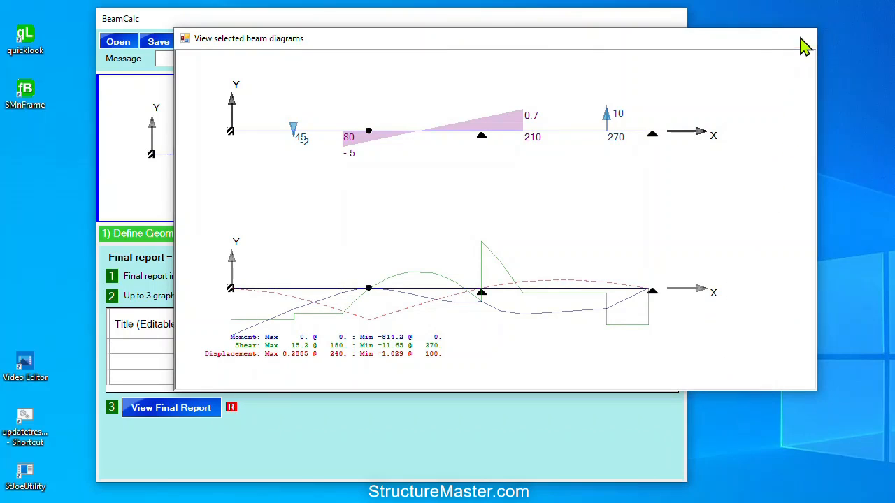
pyautogui.click(800, 39)
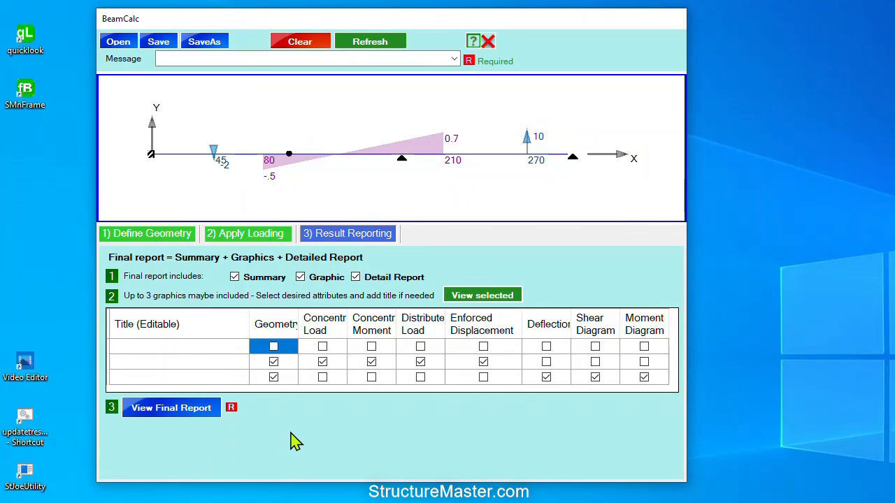
# View the updated final report and its RTF save options, cancelling the save before closing the report
pyautogui.click(194, 414)
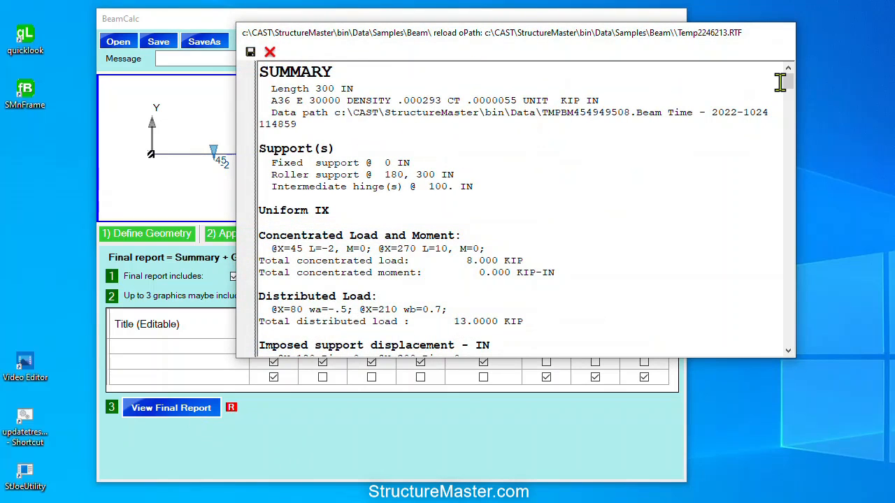
pyautogui.moveTo(787, 75)
pyautogui.mouseDown()
pyautogui.moveTo(790, 177)
pyautogui.moveTo(789, 78)
pyautogui.mouseUp()
pyautogui.click(250, 52)
pyautogui.click(595, 316)
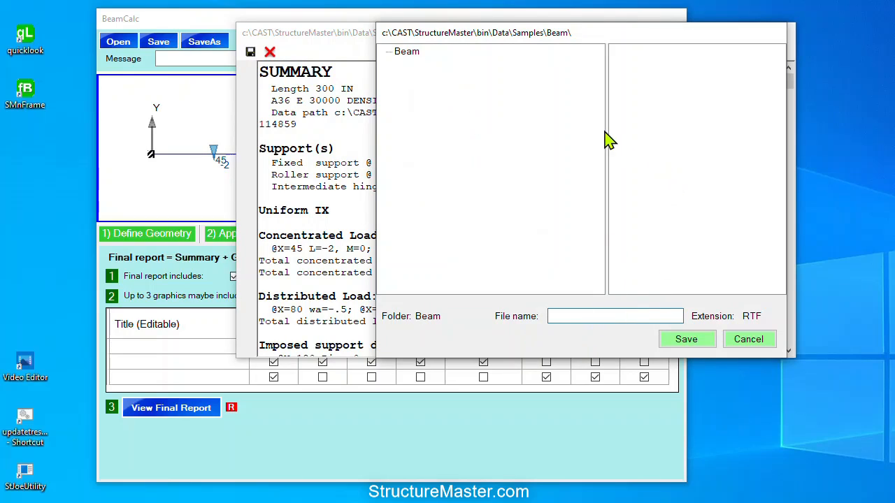
pyautogui.click(748, 340)
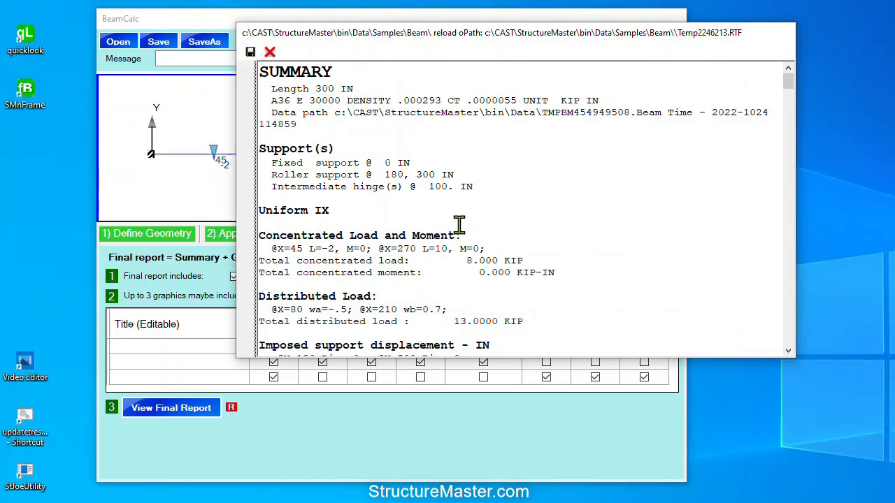
pyautogui.click(270, 52)
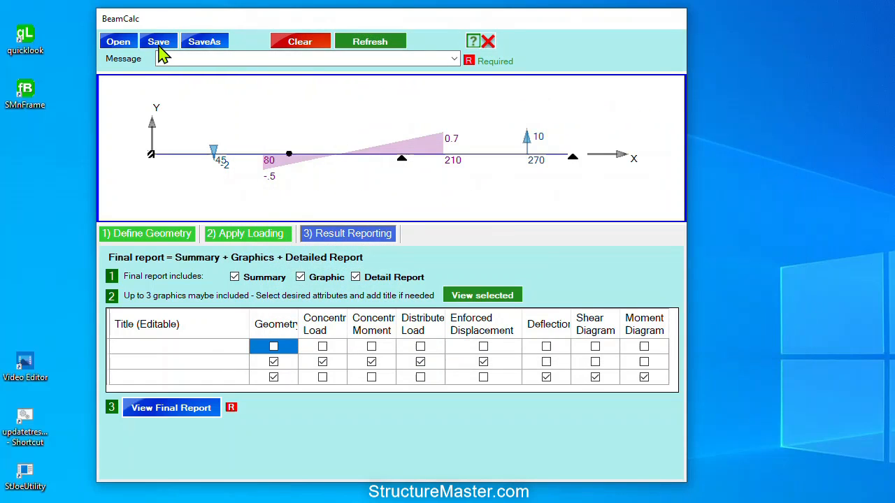
pyautogui.click(205, 43)
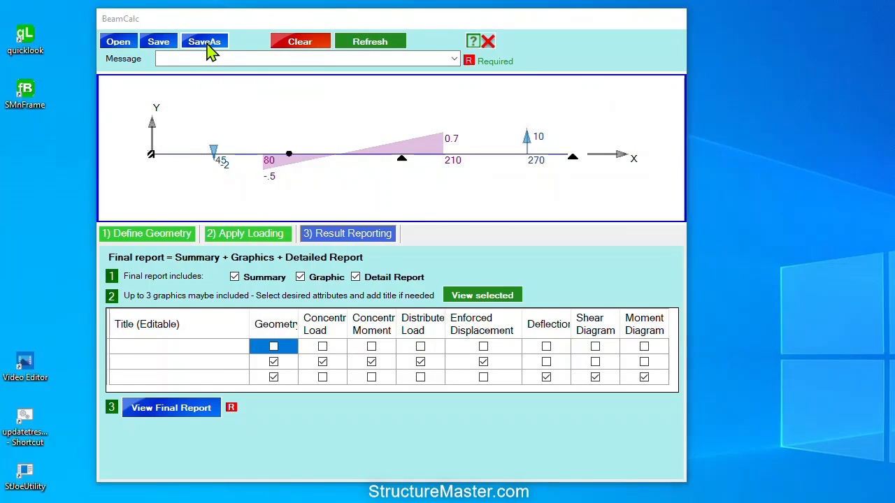
pyautogui.click(758, 64)
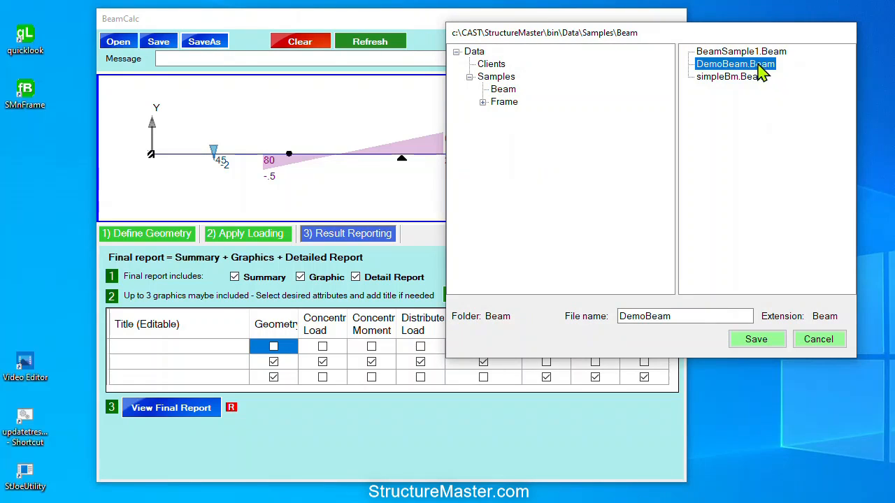
pyautogui.click(819, 340)
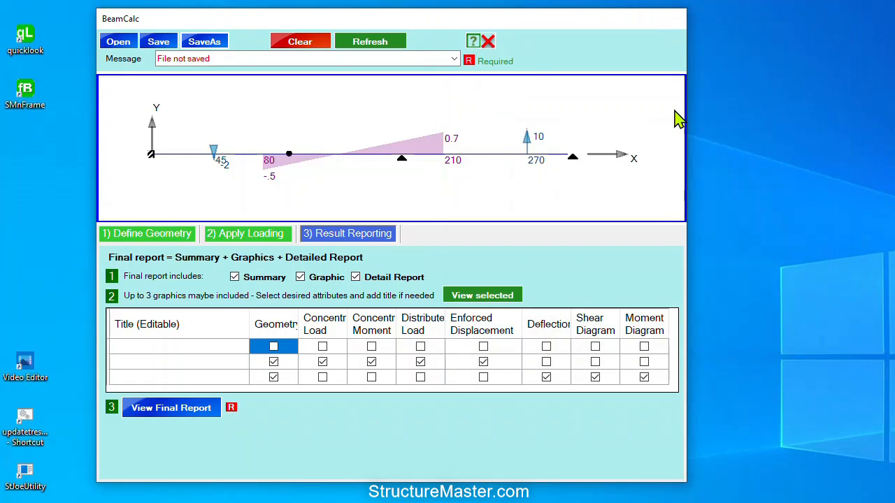
# Close the beam calculation and return to the module launcher
pyautogui.click(488, 42)
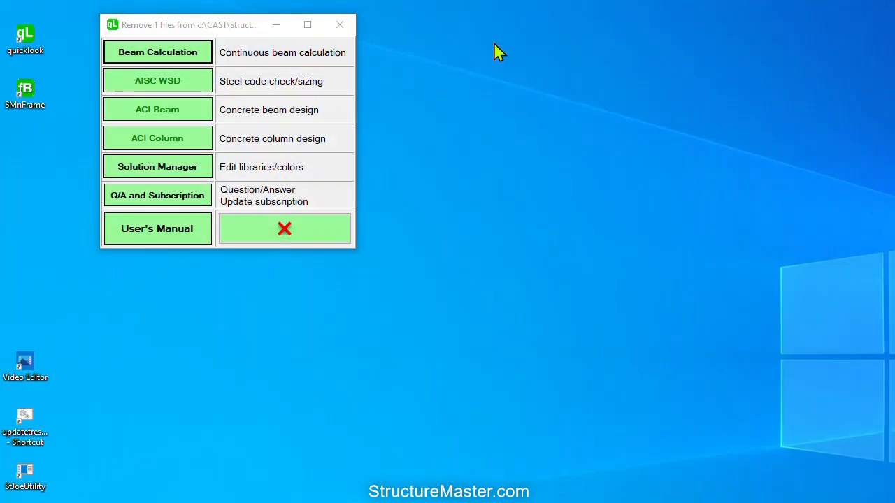